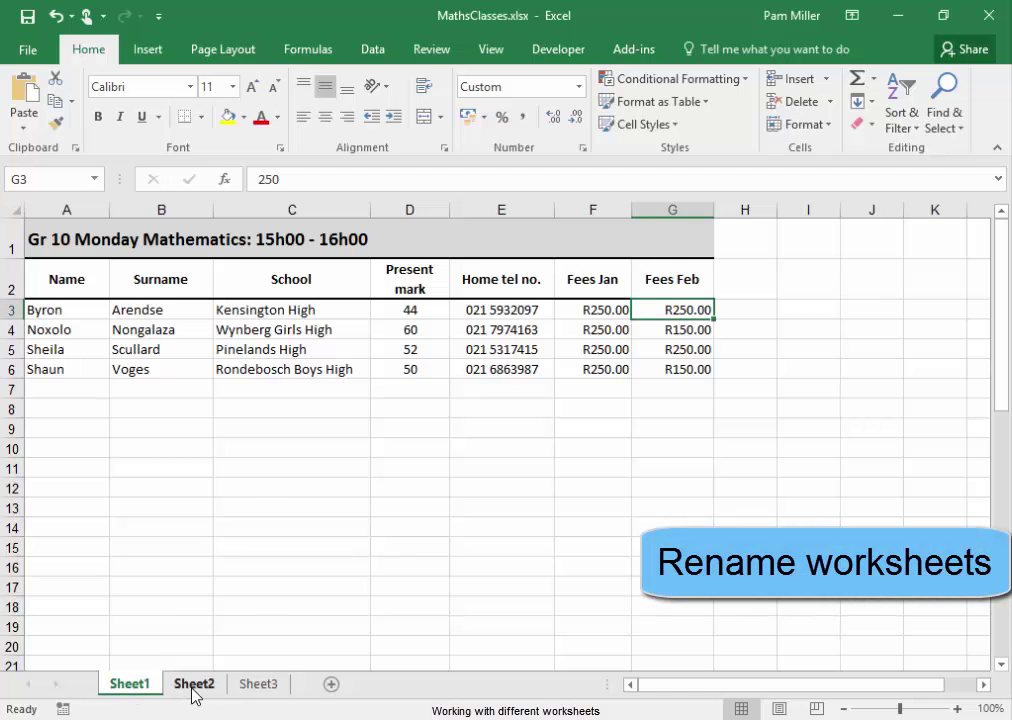
Review the three class sheets, then rename Sheet1 to Gr10 Mon 1
click(245, 690)
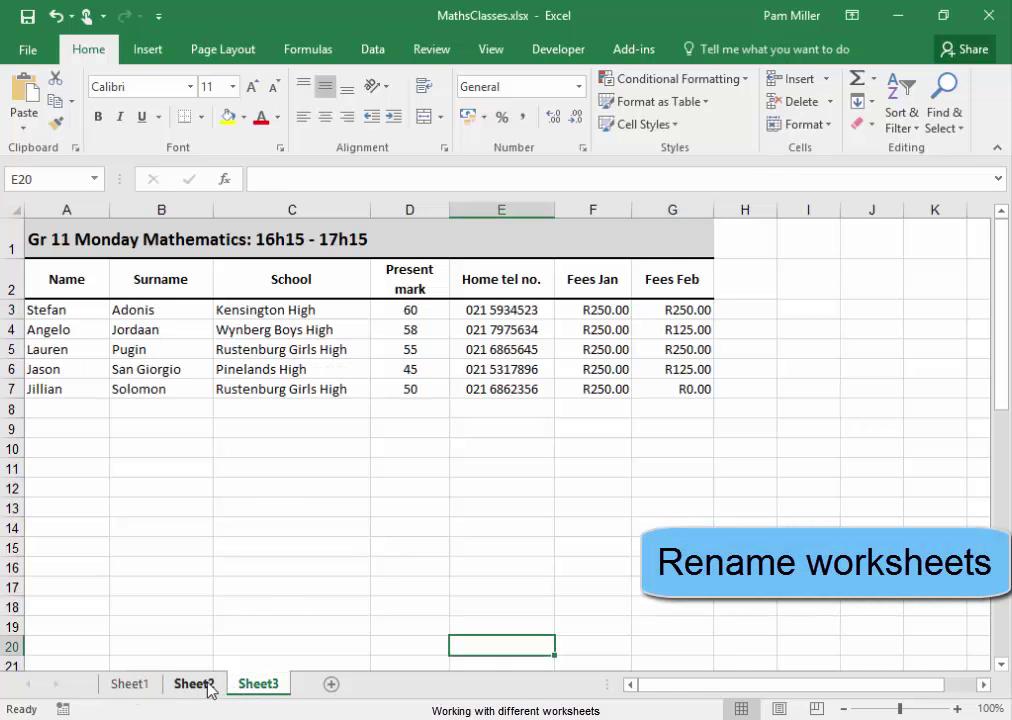
click(205, 688)
click(138, 688)
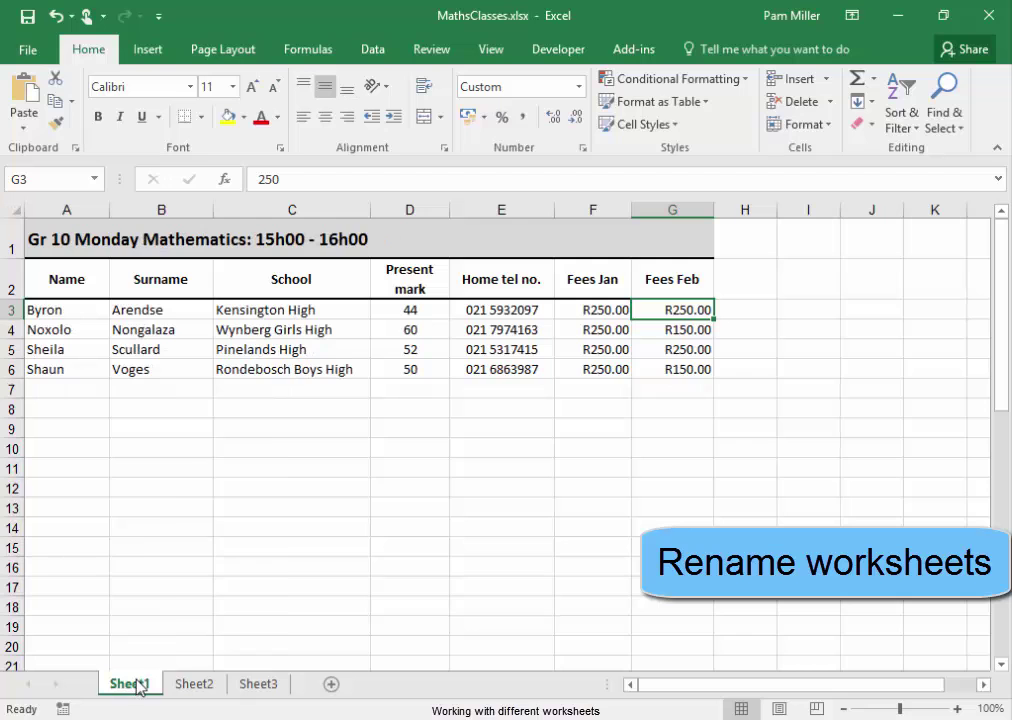
right_click(140, 685)
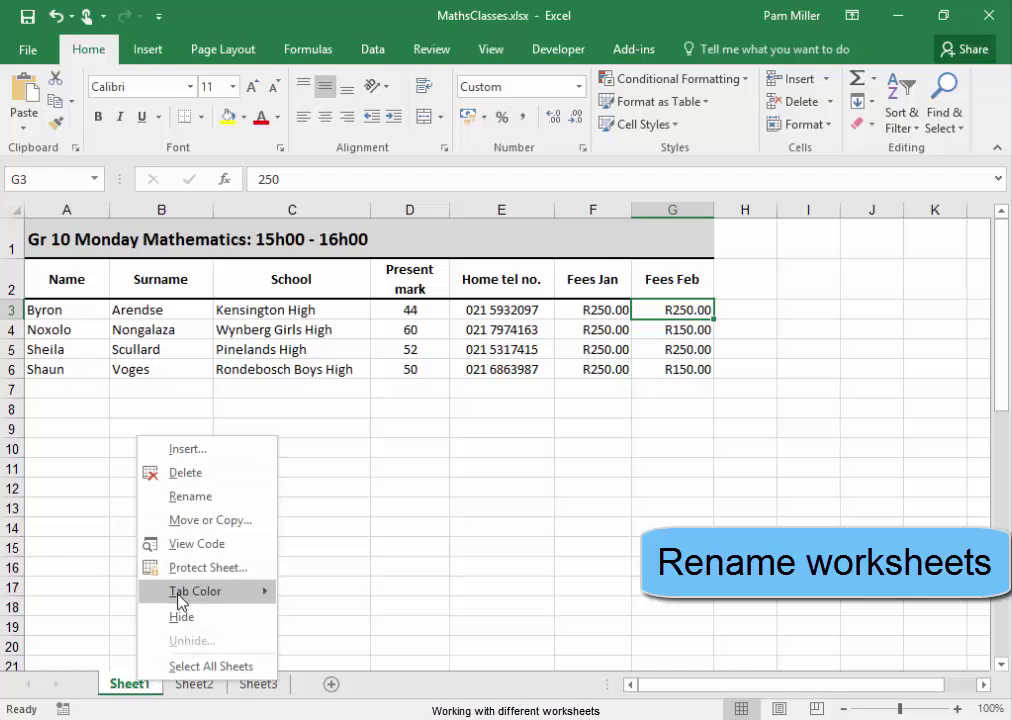
click(187, 497)
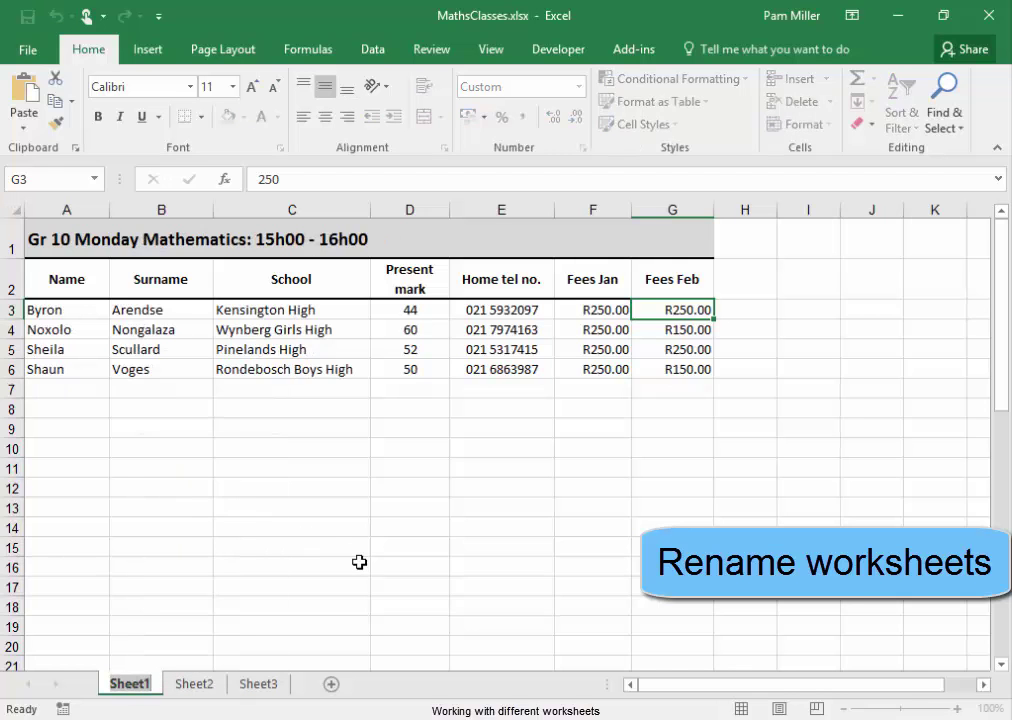
text(Gr)
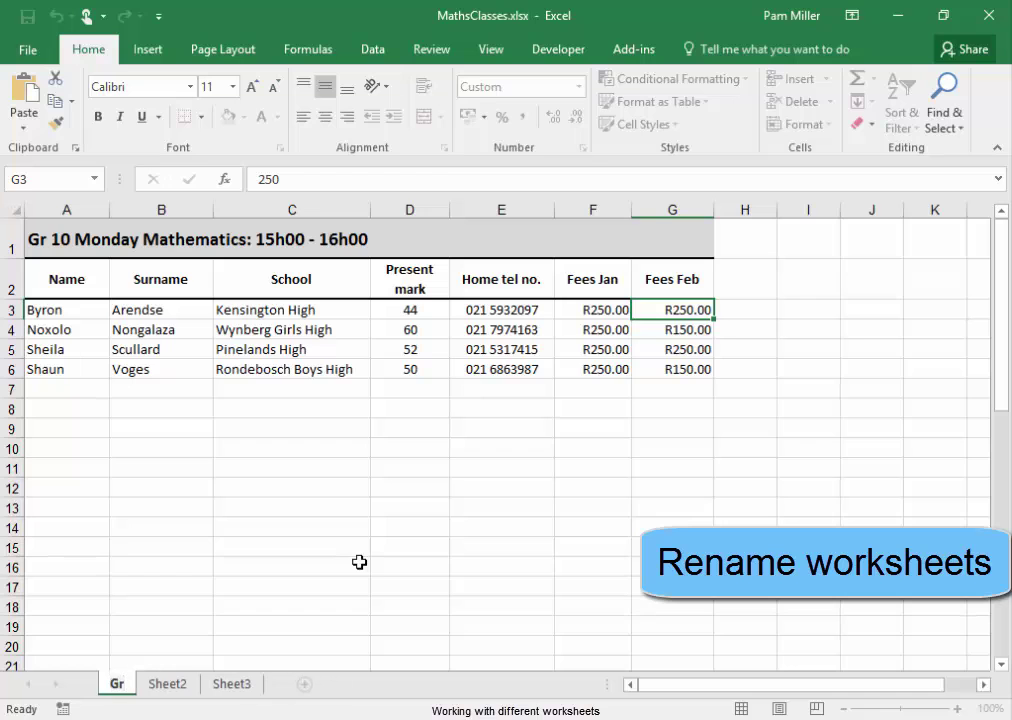
text(10 Mon)
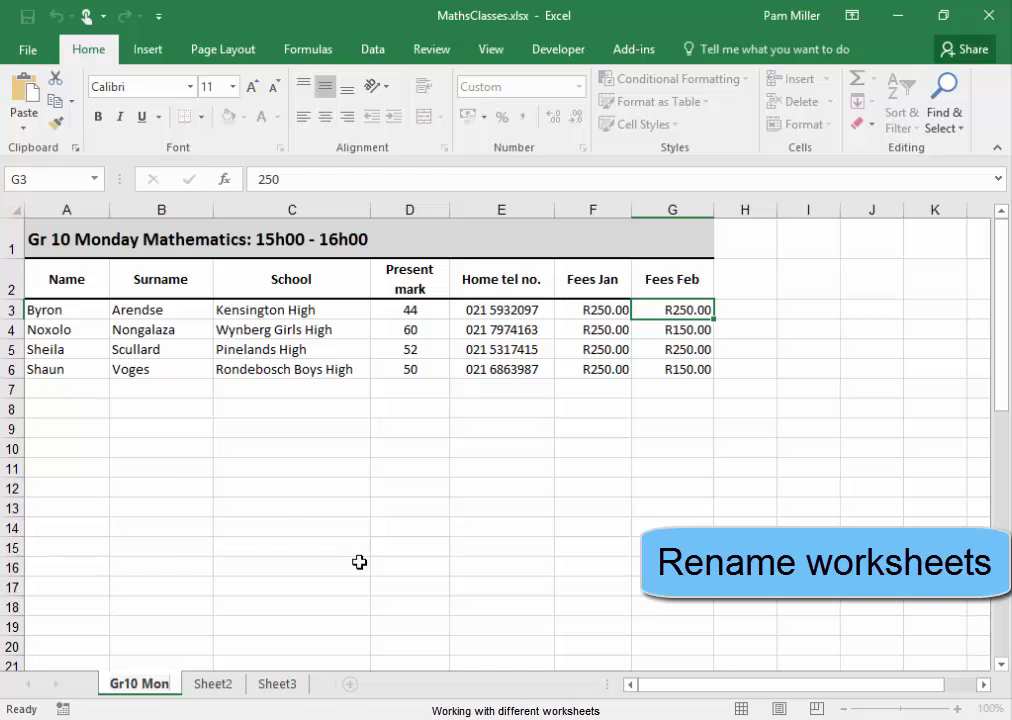
text( 1)
key(Return)
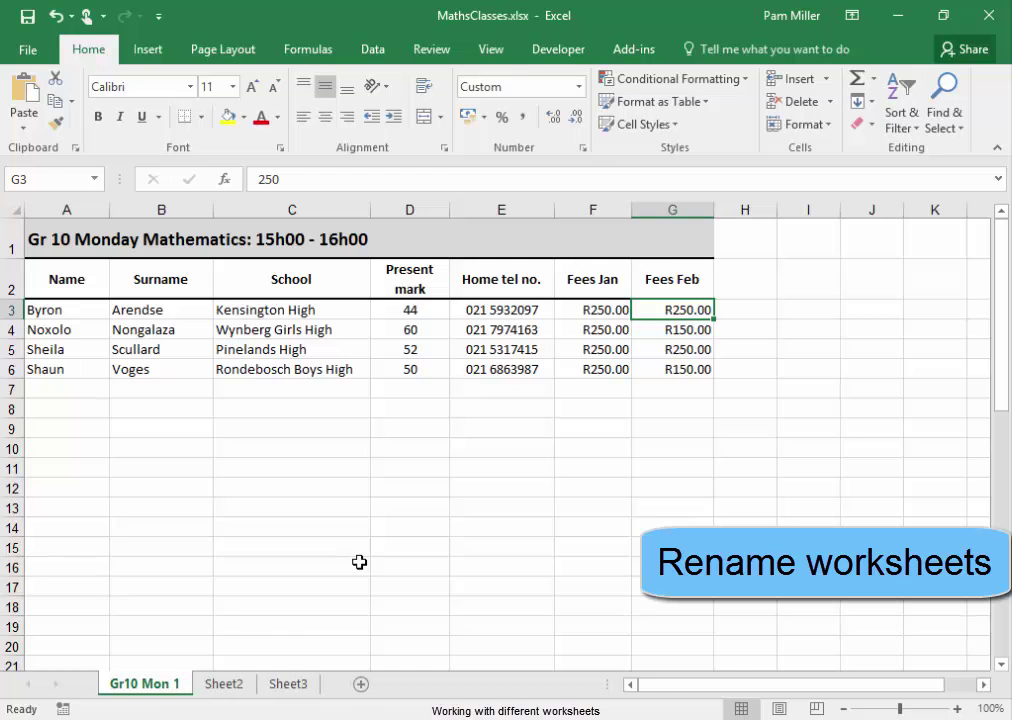
Rename Sheet2 to Gr12 Wed 1
right_click(229, 690)
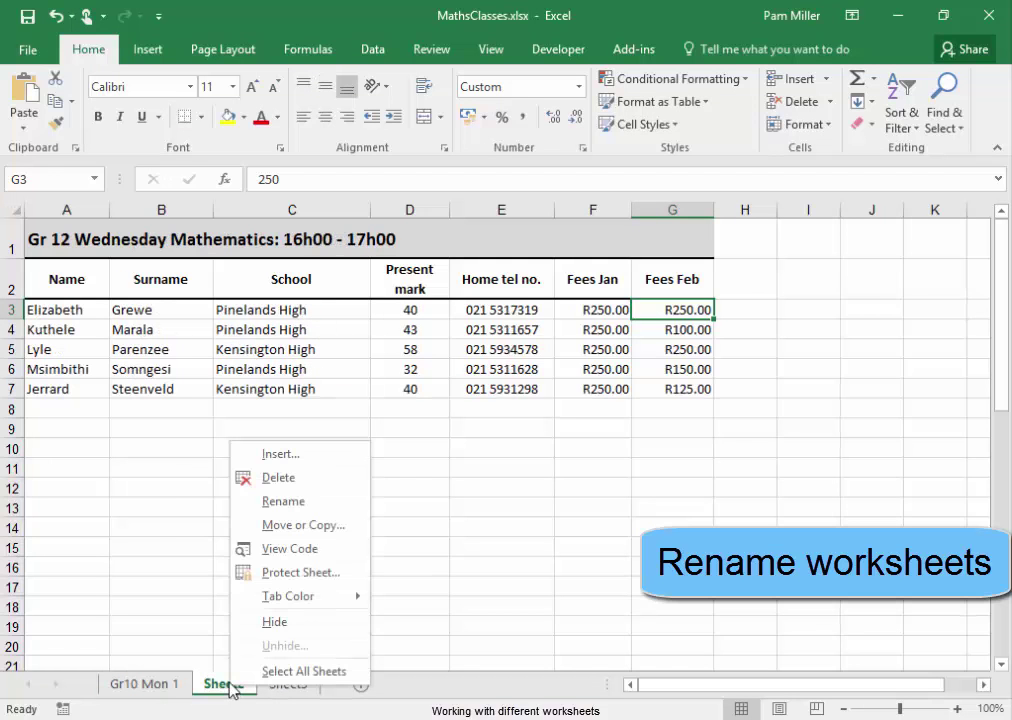
click(270, 501)
text(Gr)
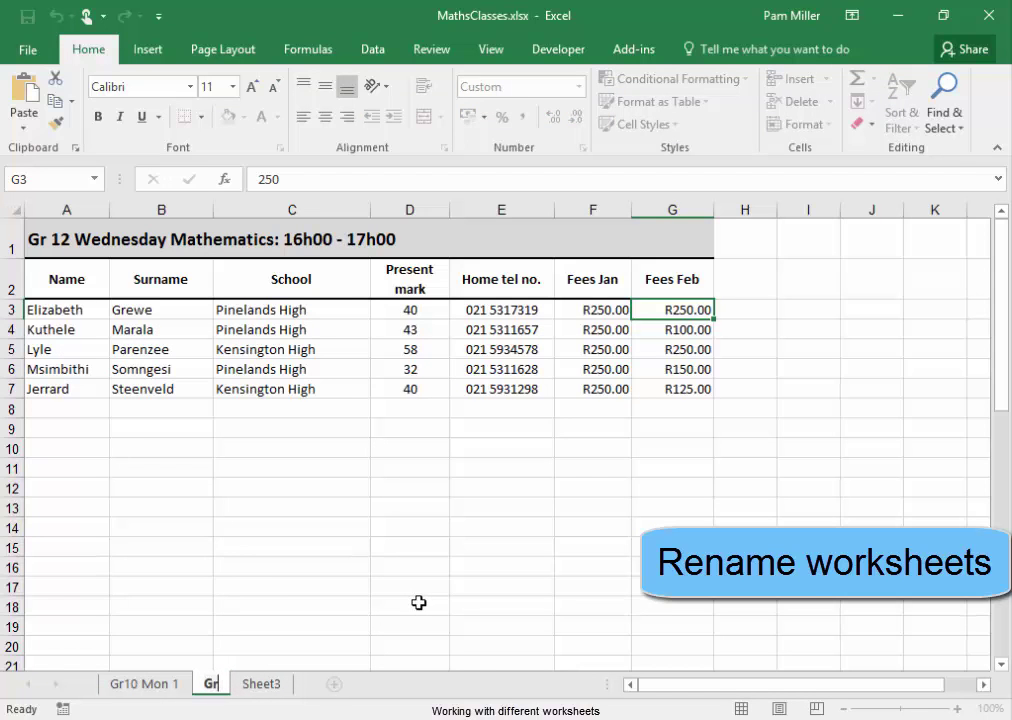
text(12)
key(Return)
text(Wed 1)
key(Return)
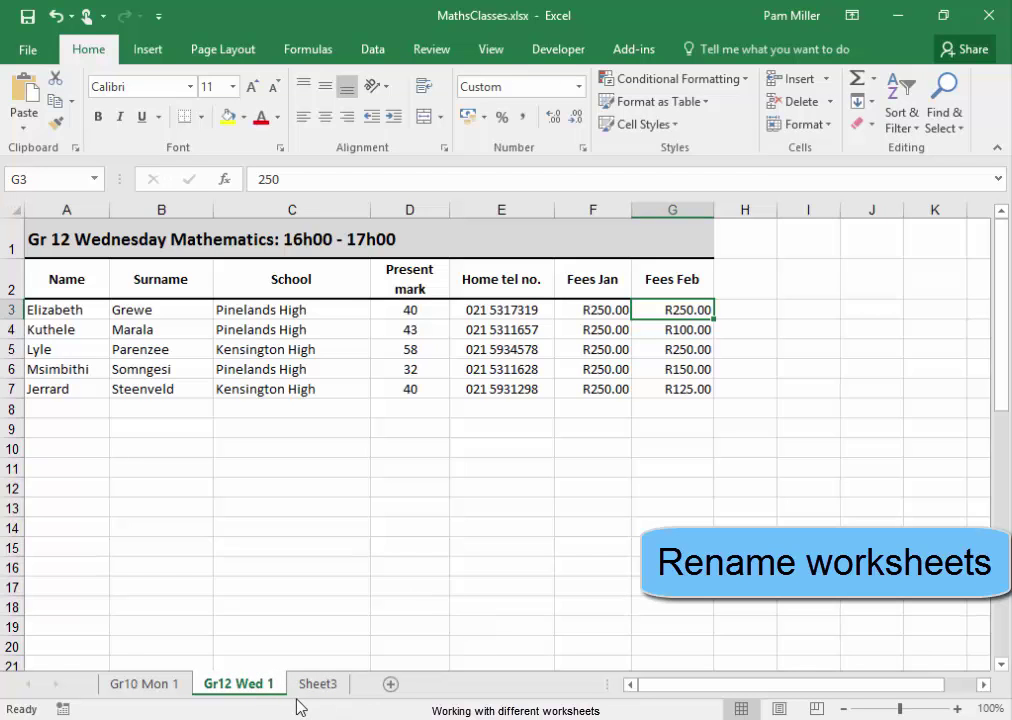
Rename Sheet3 to Gr 11 Mon 2
right_click(313, 690)
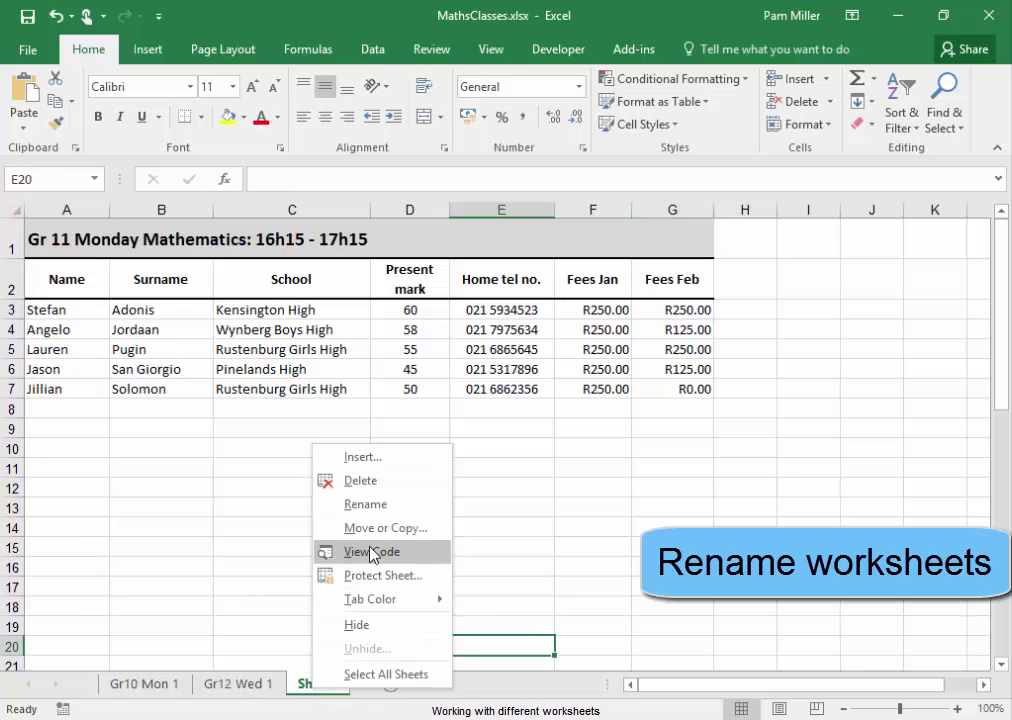
click(368, 505)
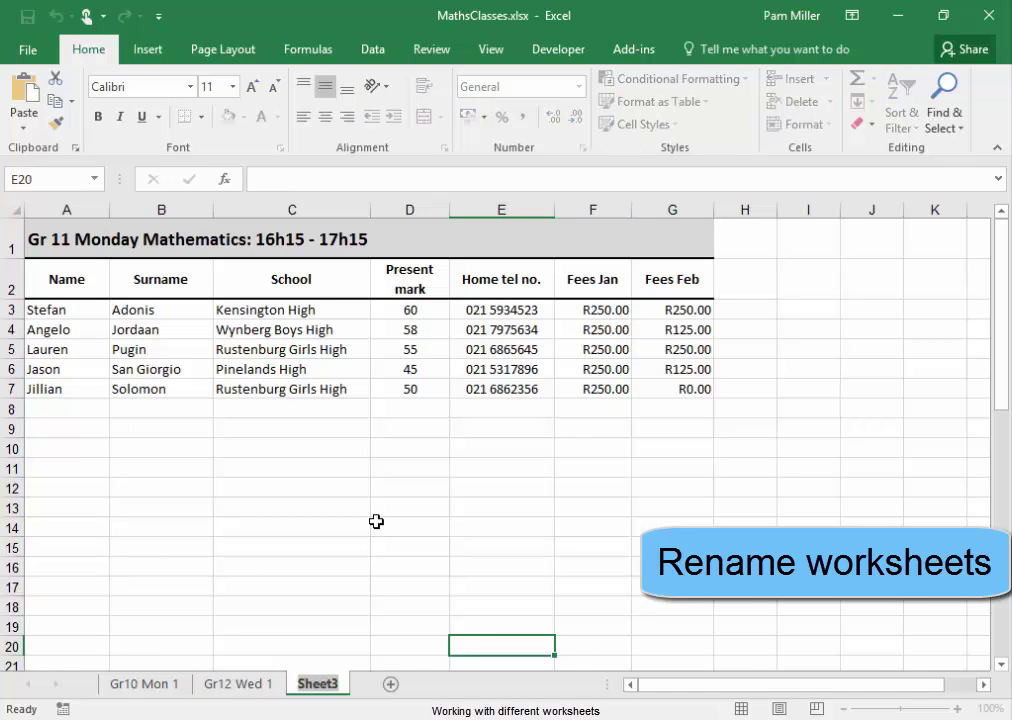
text(Gr)
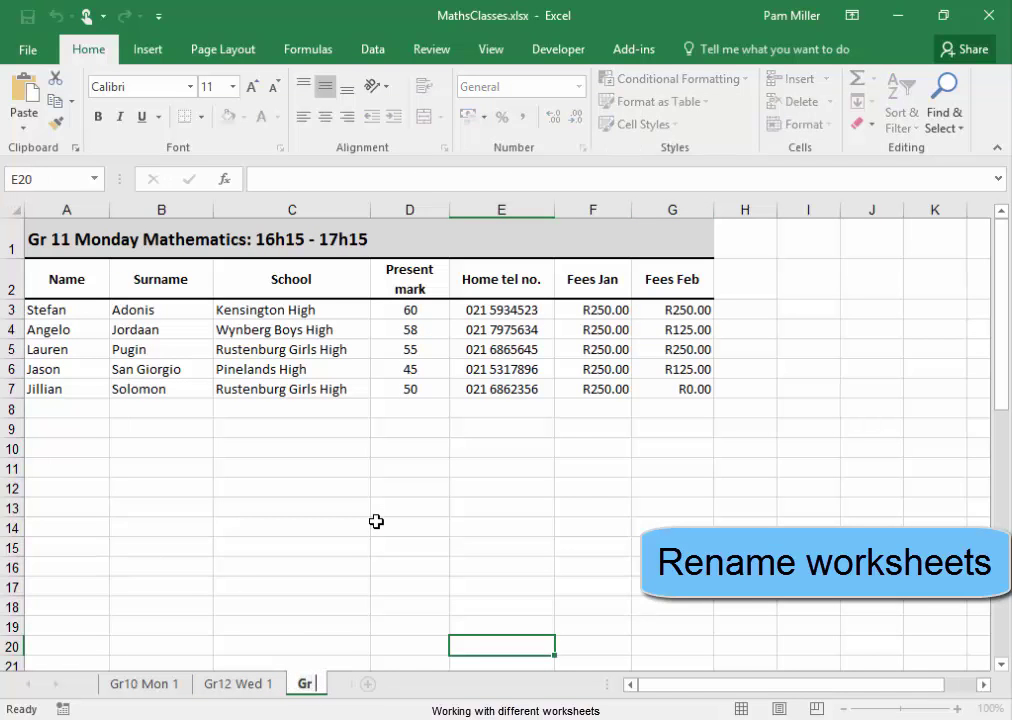
text( 11 Mon 2)
key(Return)
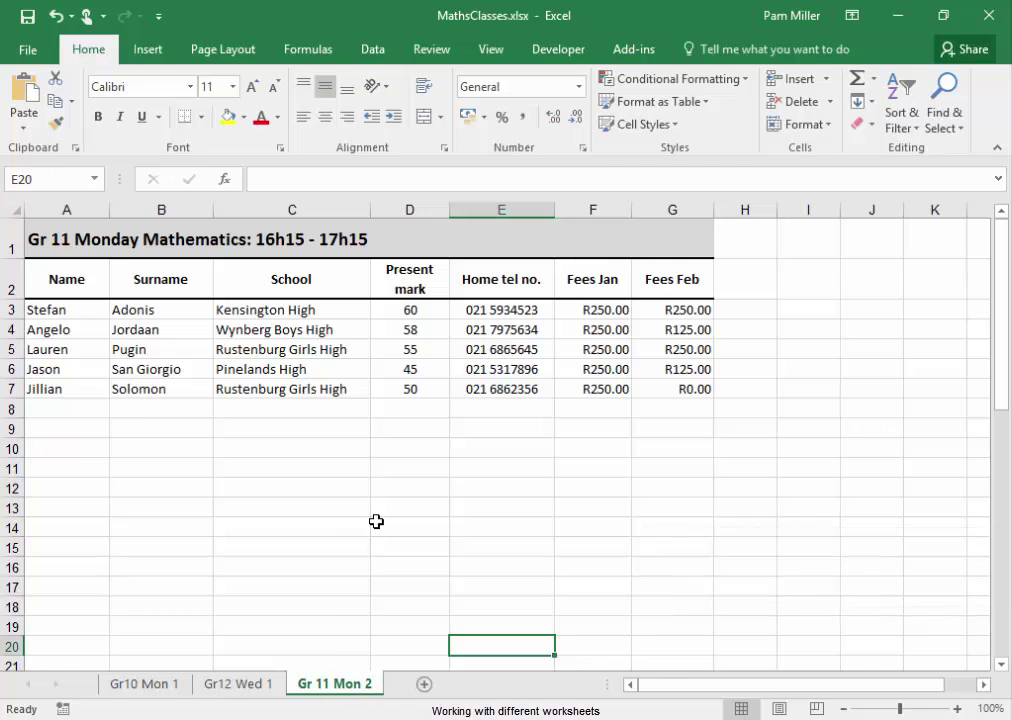
Insert a blank sheet after Gr 11 Mon 2 and name it Gr 10 Wed 1
click(424, 686)
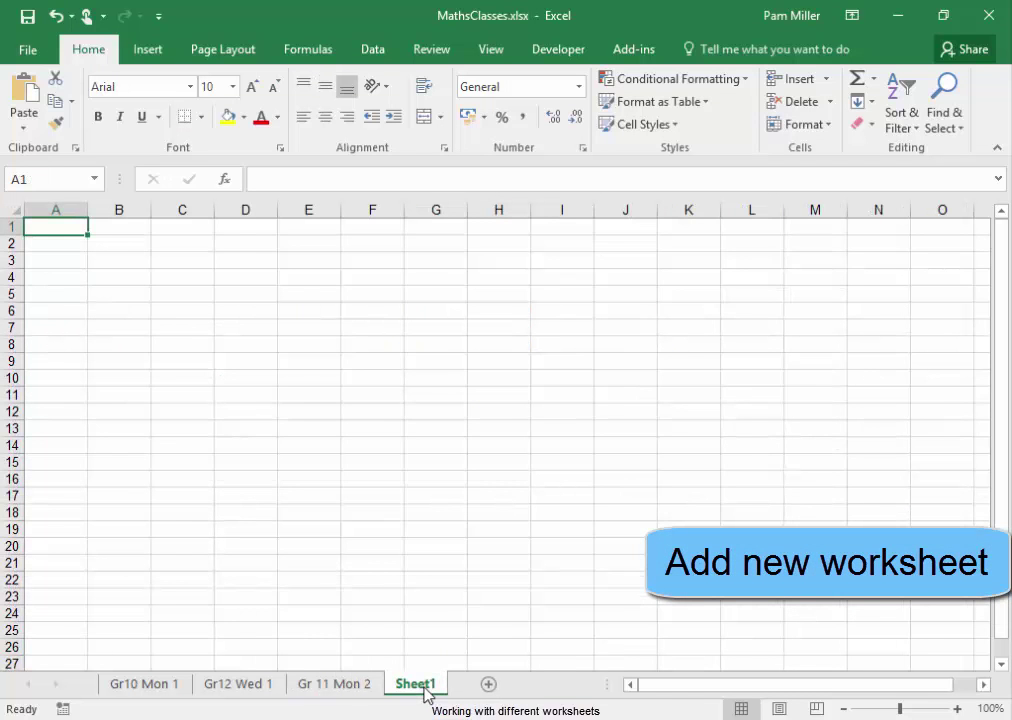
right_click(425, 692)
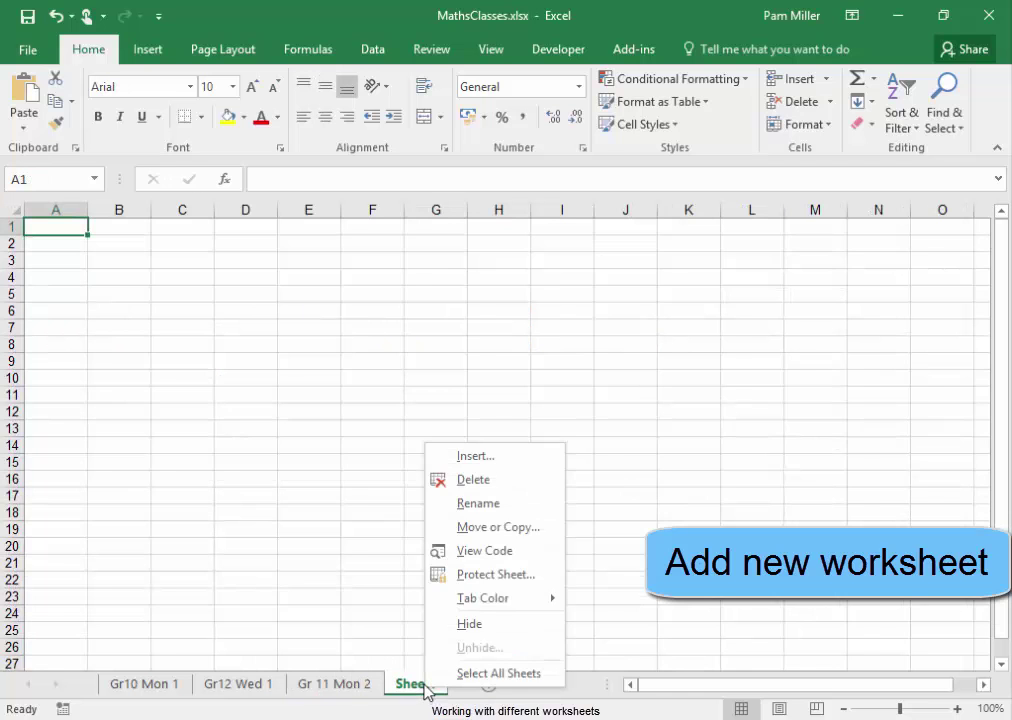
click(474, 503)
text(Gr 10 Wed 1)
key(Return)
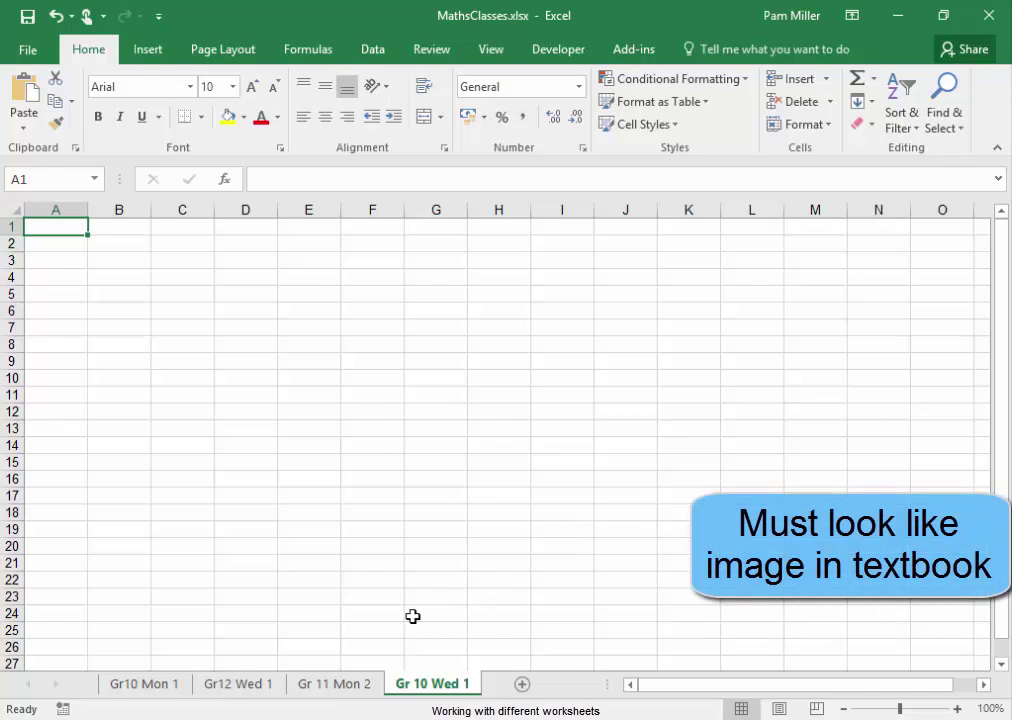
Copy the entire Gr12 Wed 1 sheet and paste it into the empty Gr 10 Wed 1 sheet
click(237, 687)
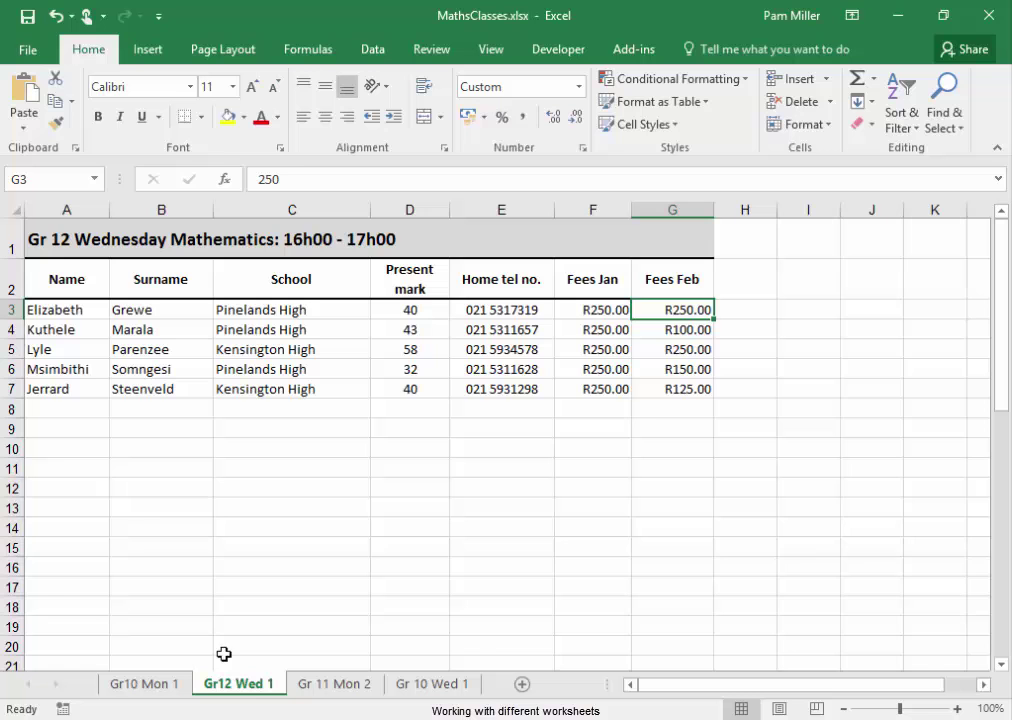
click(17, 211)
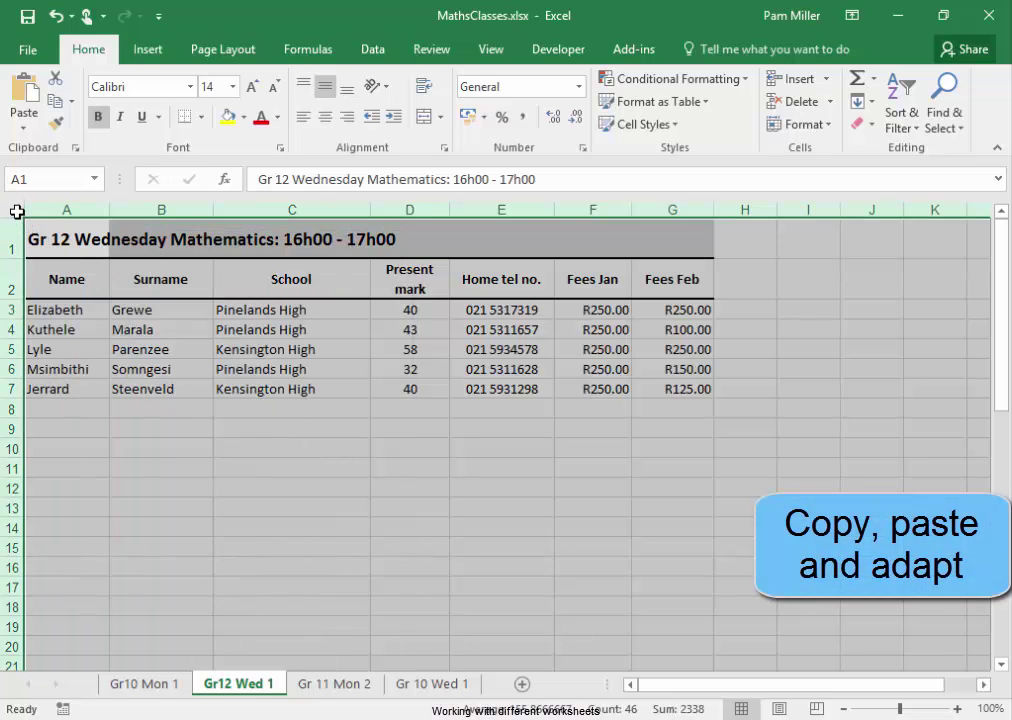
key(ctrl+c)
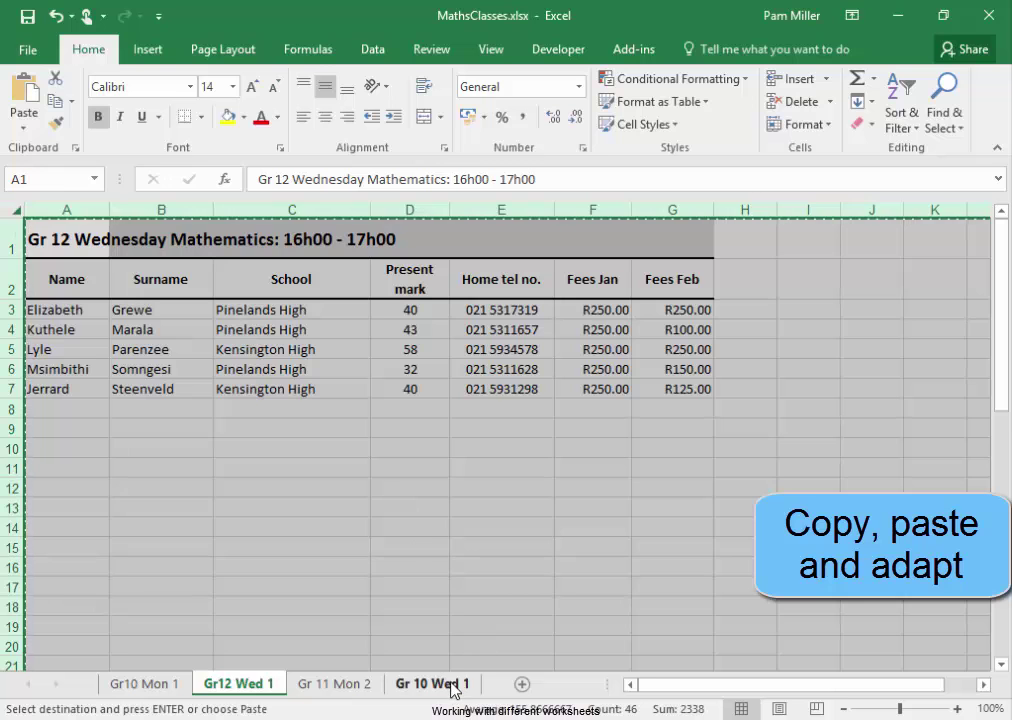
click(436, 684)
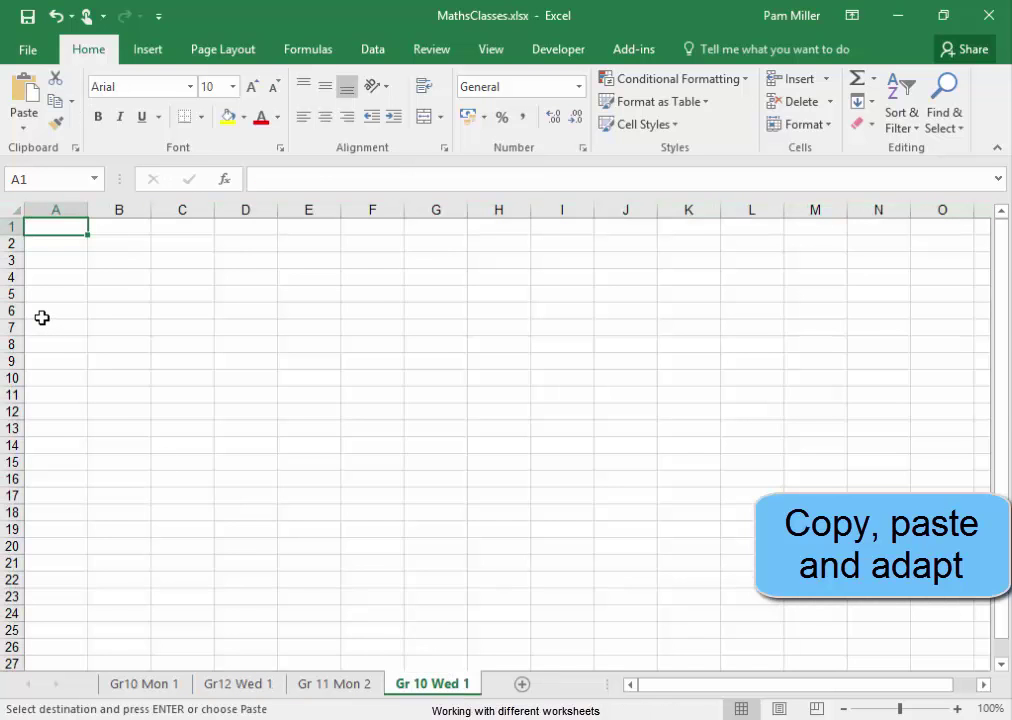
key(ctrl+a)
key(ctrl+v)
click(301, 452)
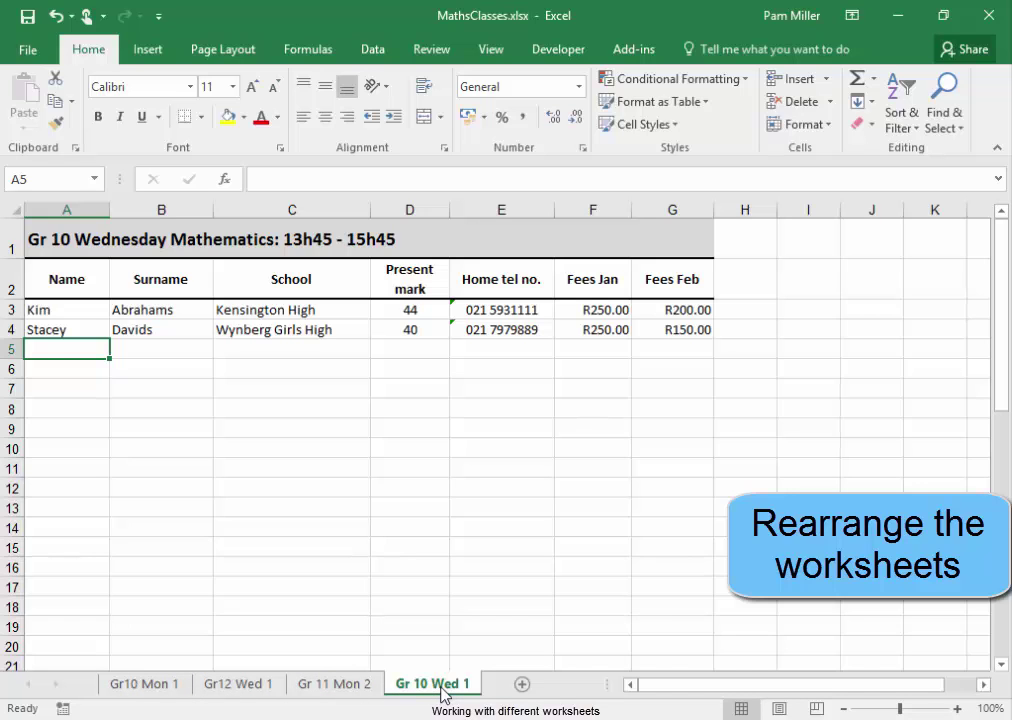
Drag tabs into the order Gr10 Mon 1, Gr 10 Wed 1, Gr 11 Mon 2, Gr12 Wed 1
drag(441, 689, 200, 690)
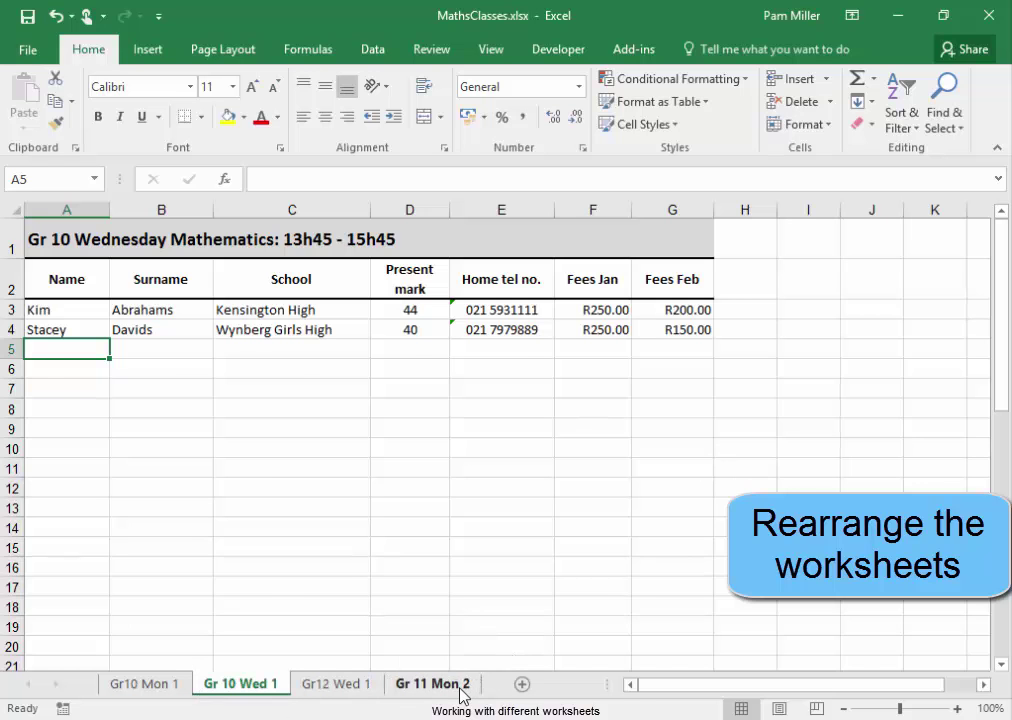
drag(463, 695, 328, 697)
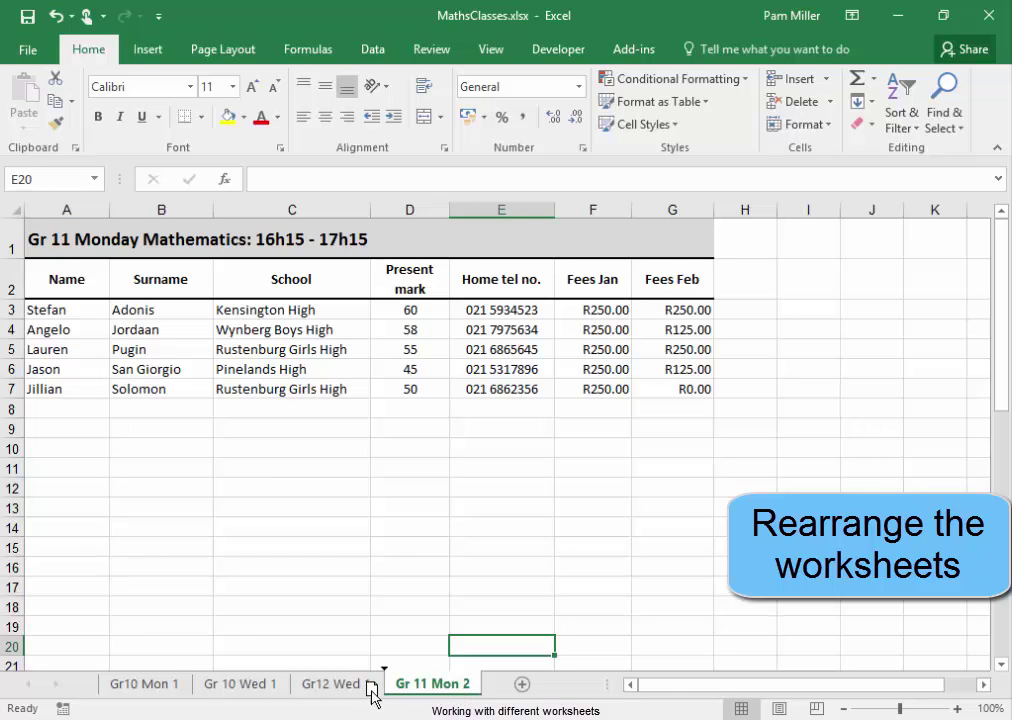
drag(328, 697, 300, 692)
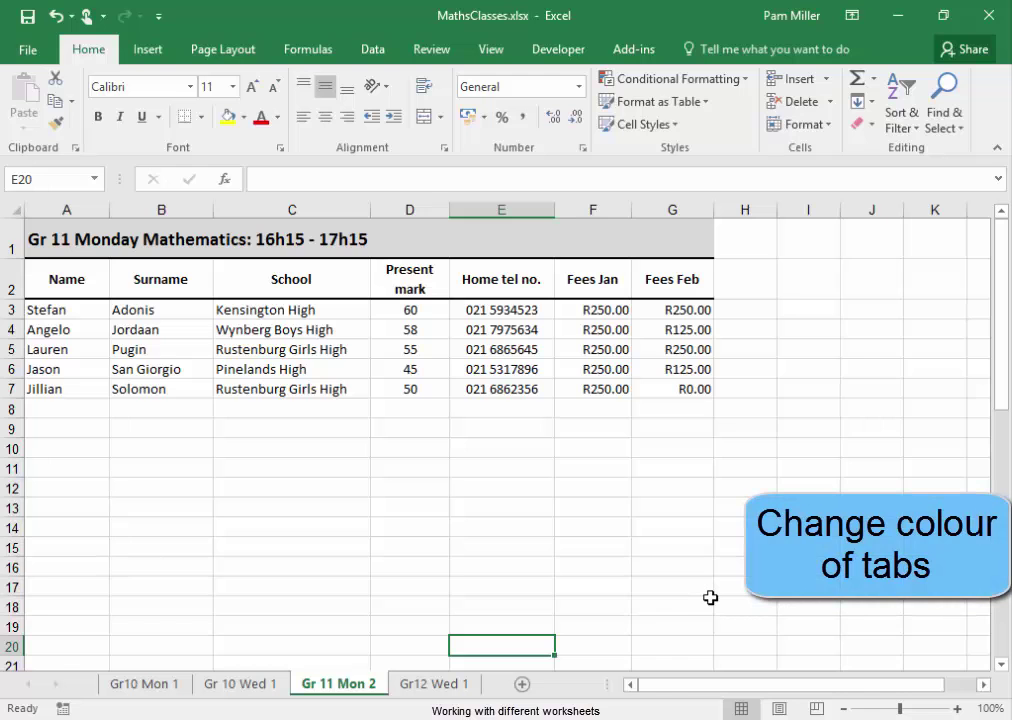
Colour the Gr10 Mon 1 and Gr 10 Wed 1 tabs blue
right_click(148, 688)
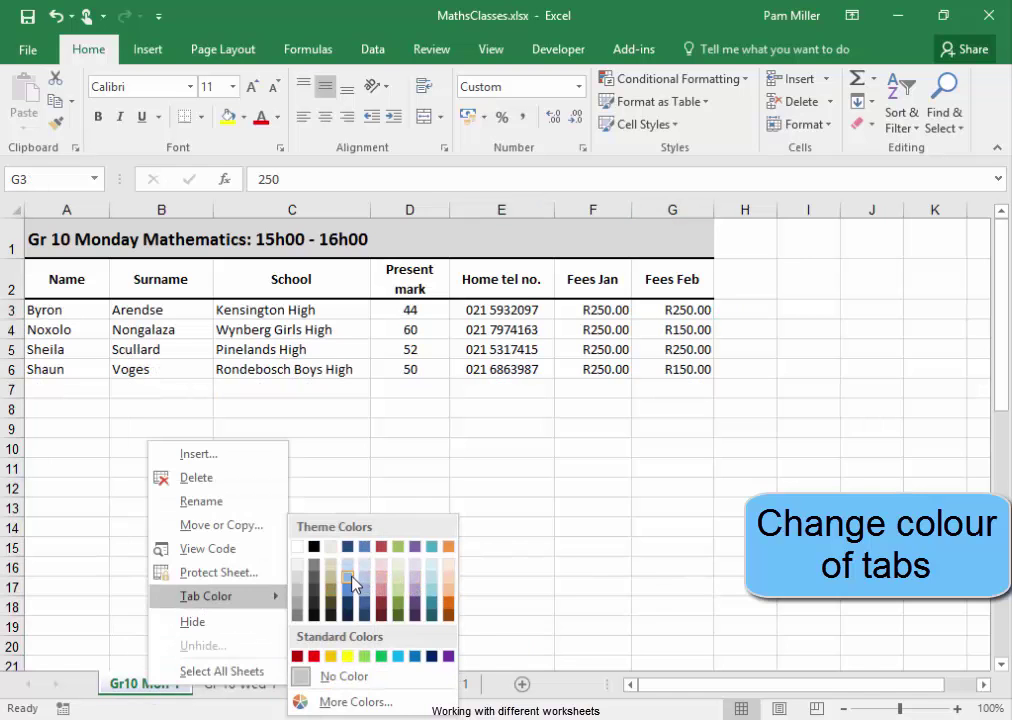
click(350, 583)
right_click(253, 690)
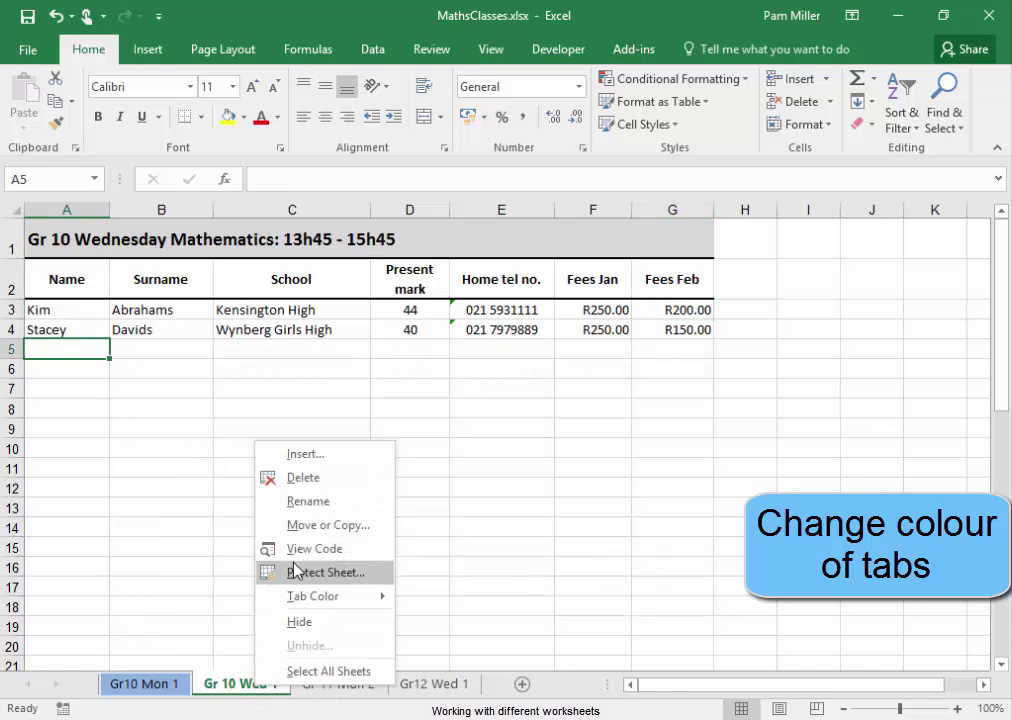
mouse_move(320, 596)
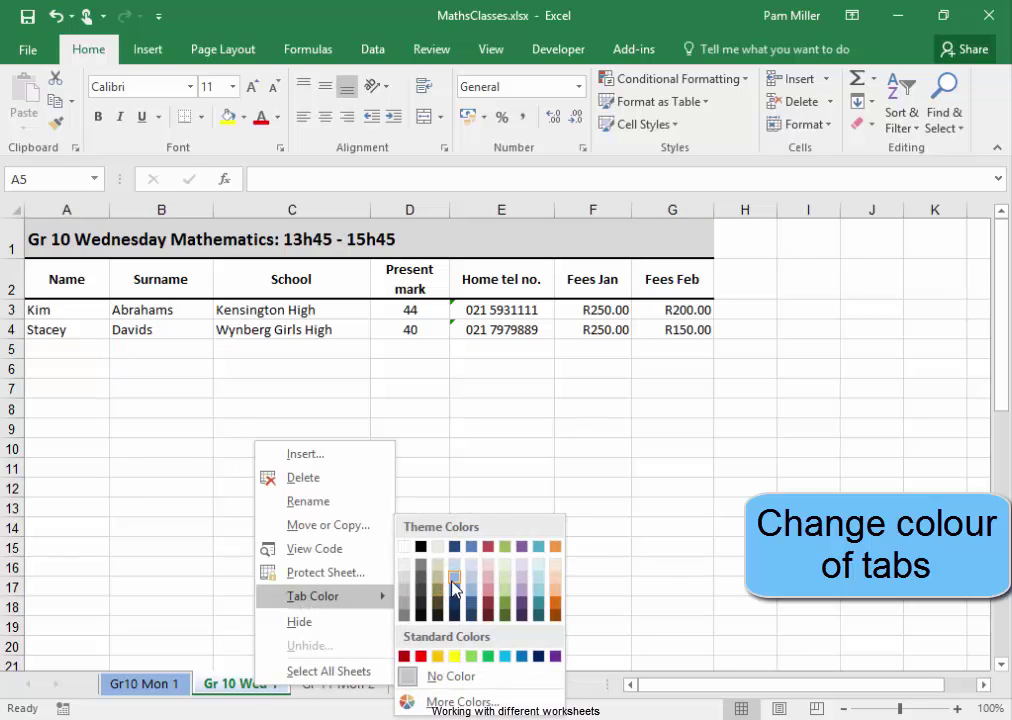
click(457, 586)
click(600, 546)
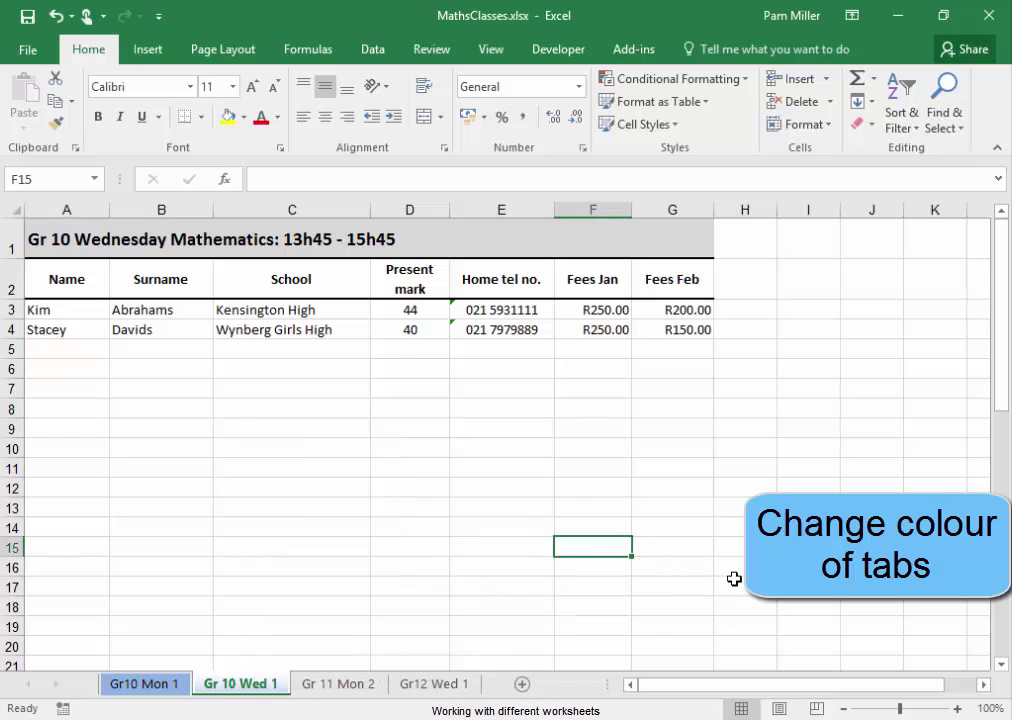
Colour the Gr 11 Mon 2 tab green and the Gr12 Wed 1 tab red
right_click(328, 688)
mouse_move(383, 597)
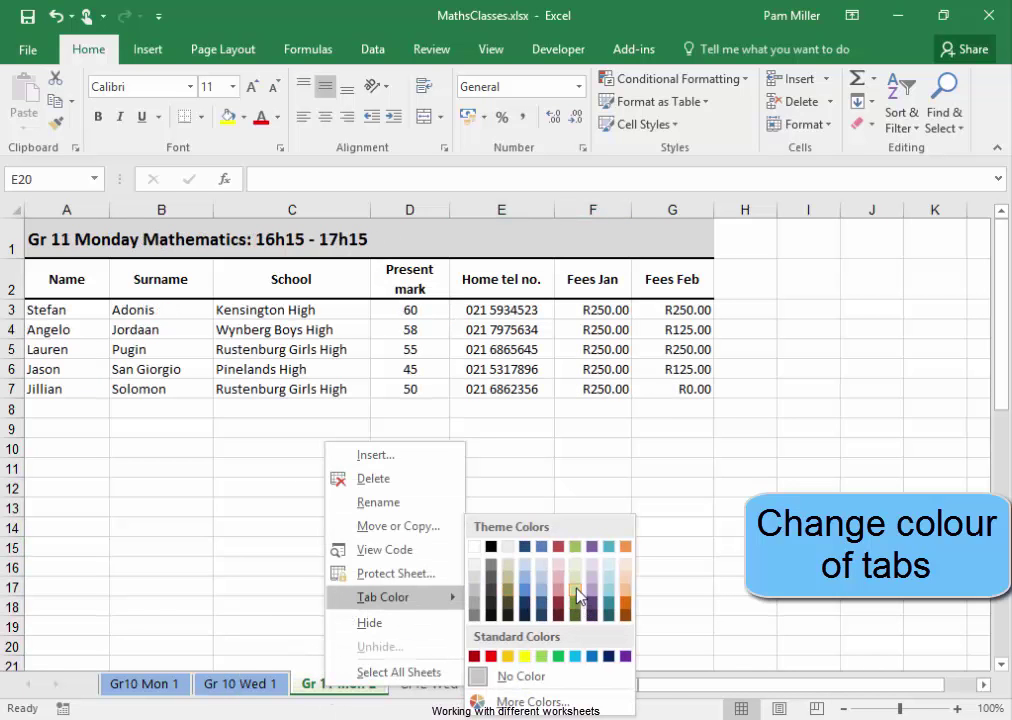
click(576, 605)
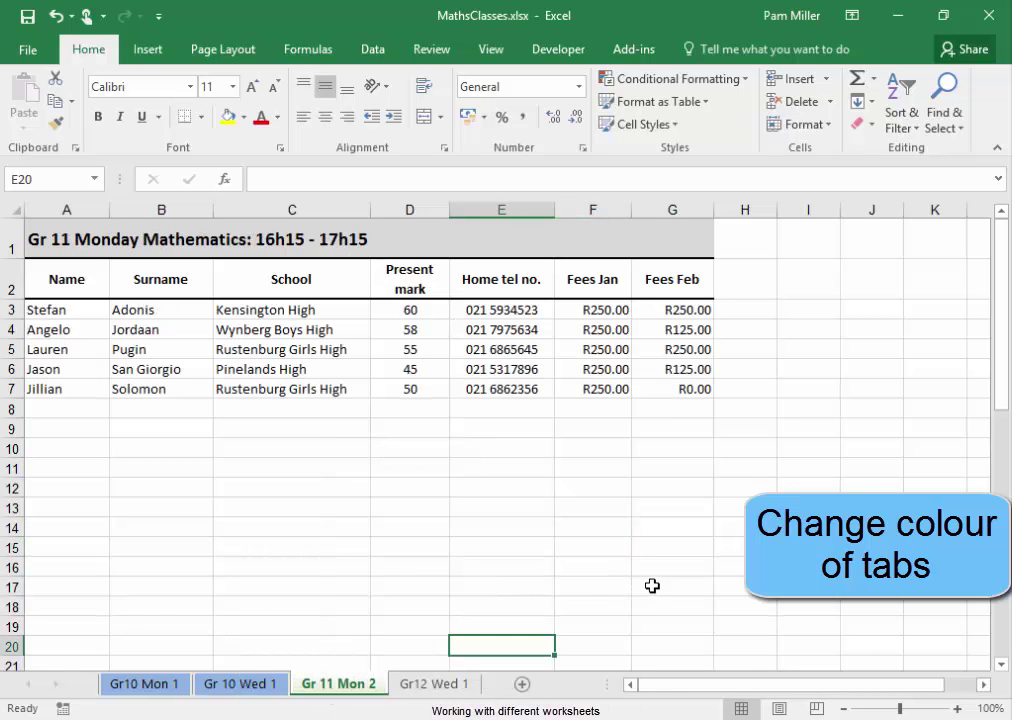
right_click(412, 684)
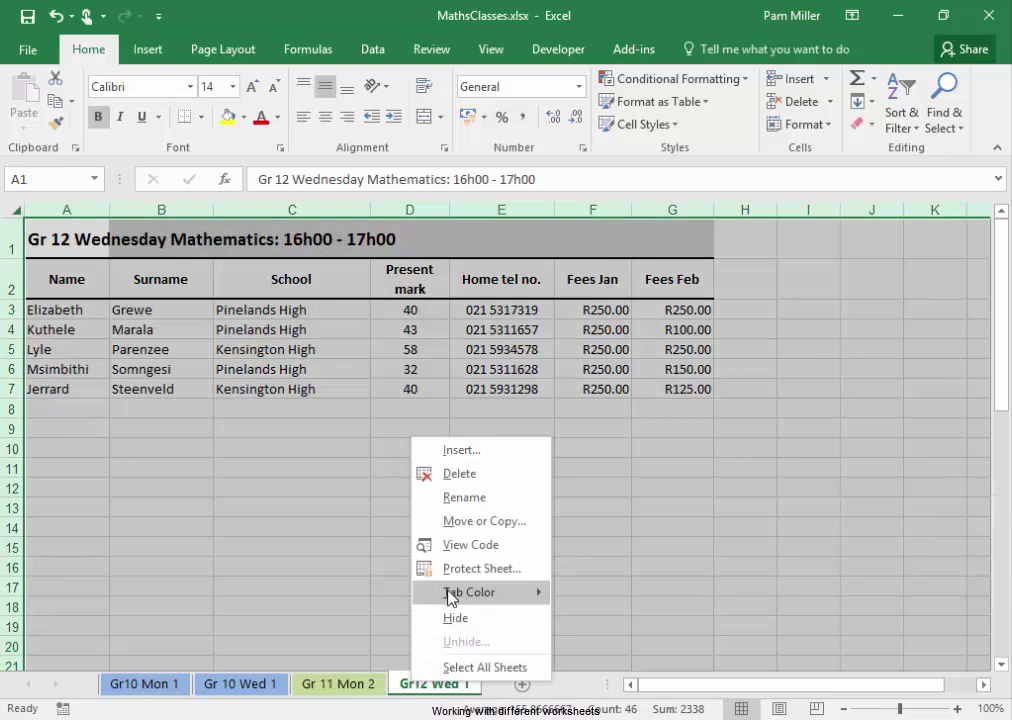
mouse_move(469, 592)
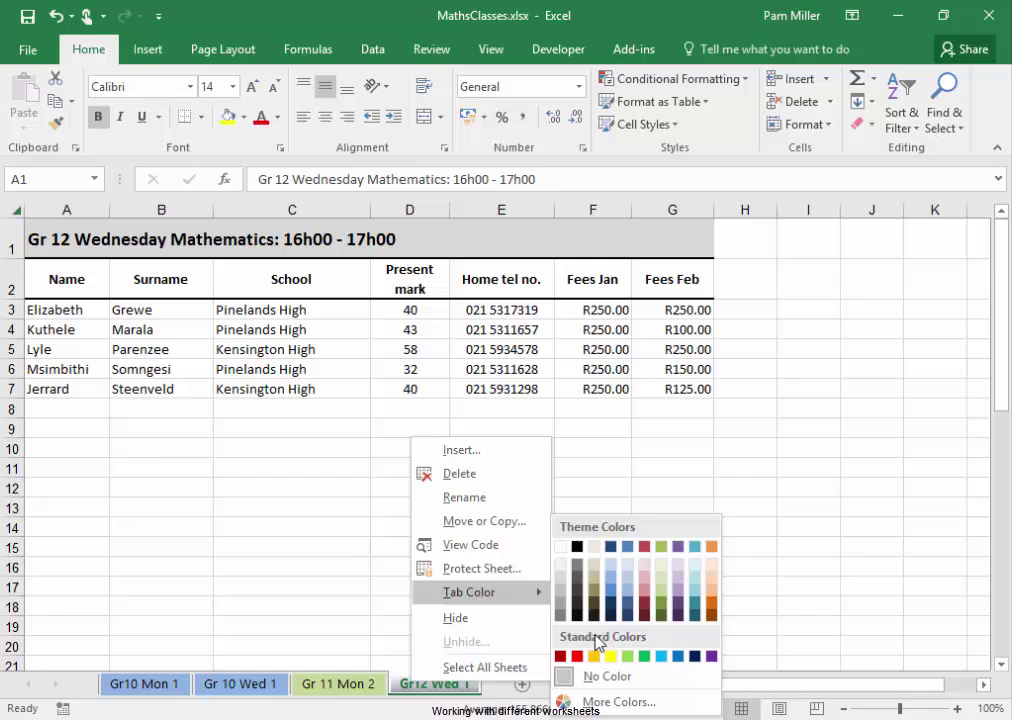
click(576, 656)
right_click(425, 688)
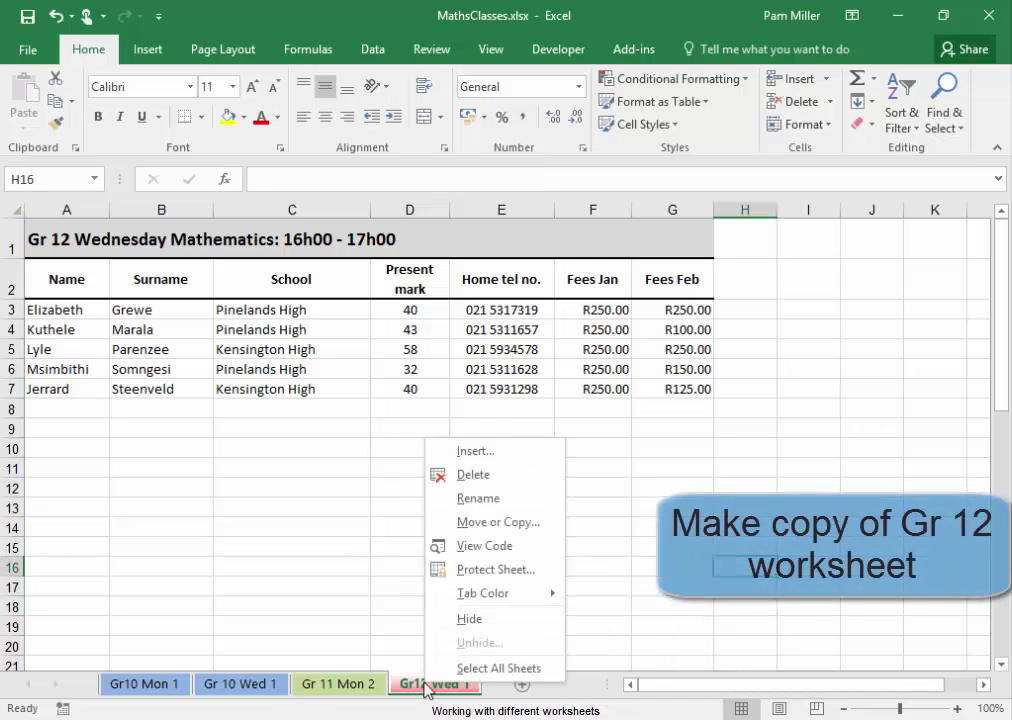
Copy Gr12 Wed 1 to (new book) using Move or Copy with Create a copy ticked
click(456, 522)
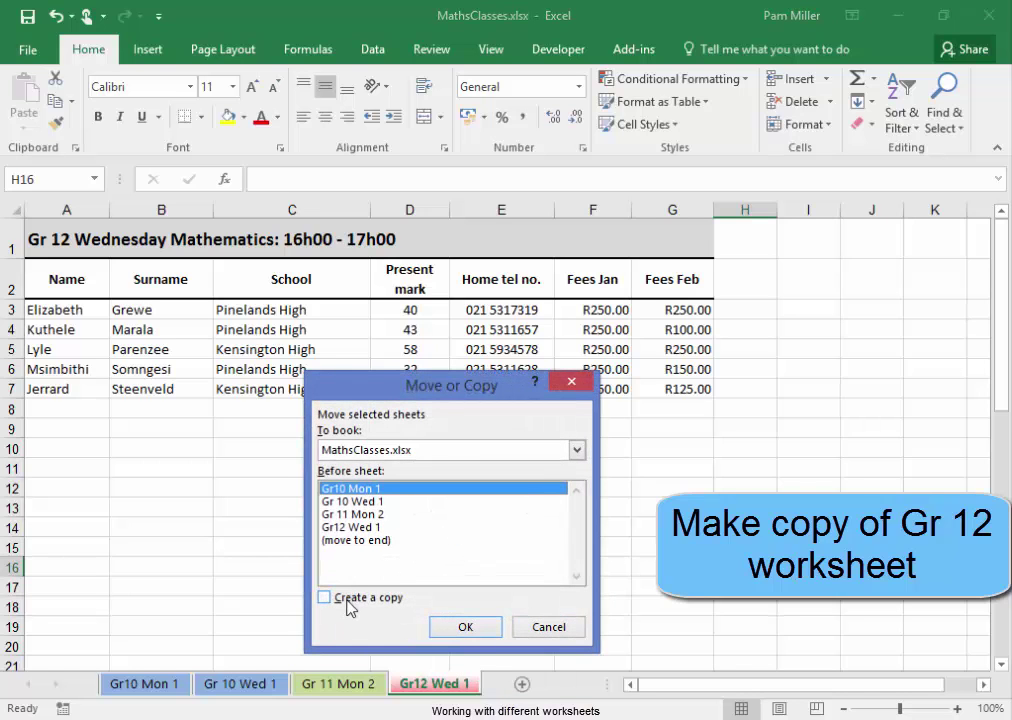
click(349, 604)
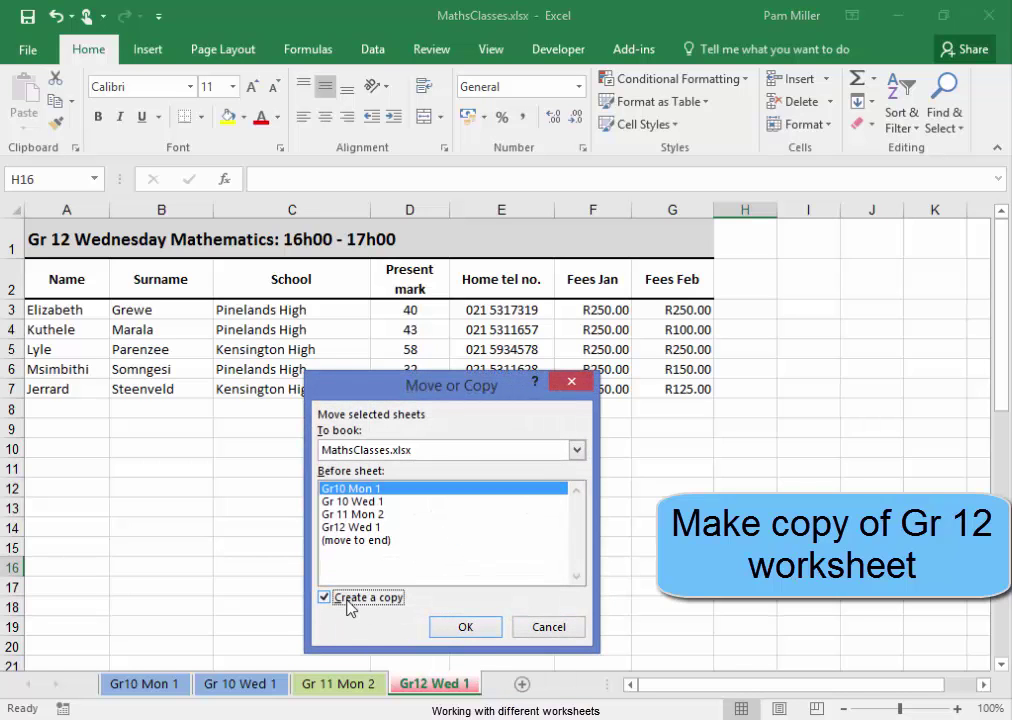
click(577, 451)
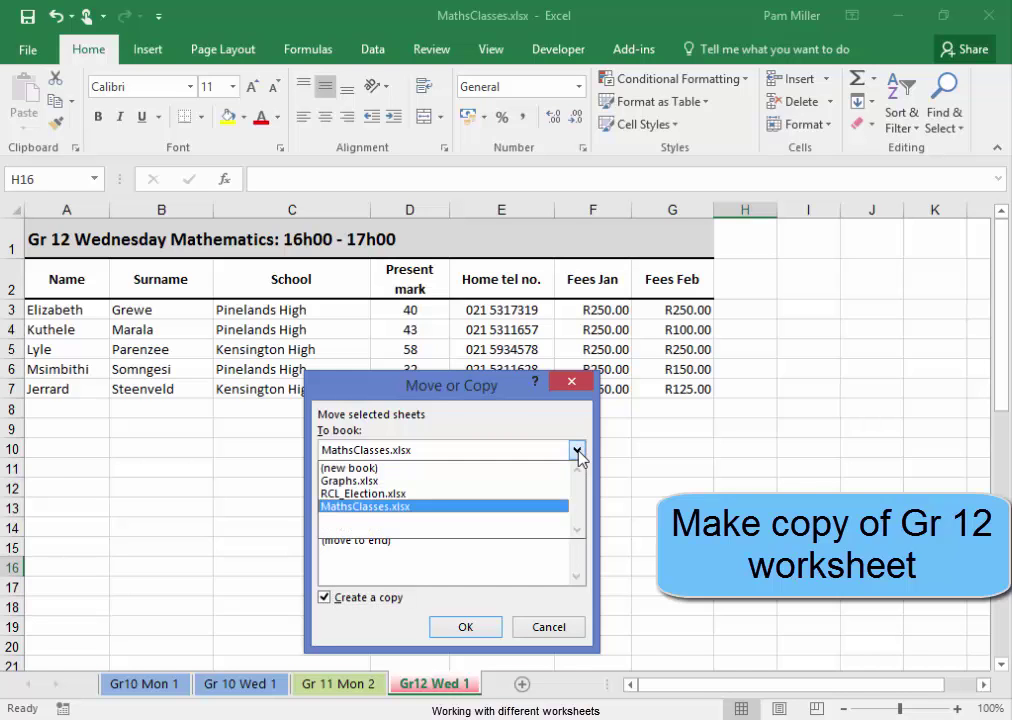
click(483, 480)
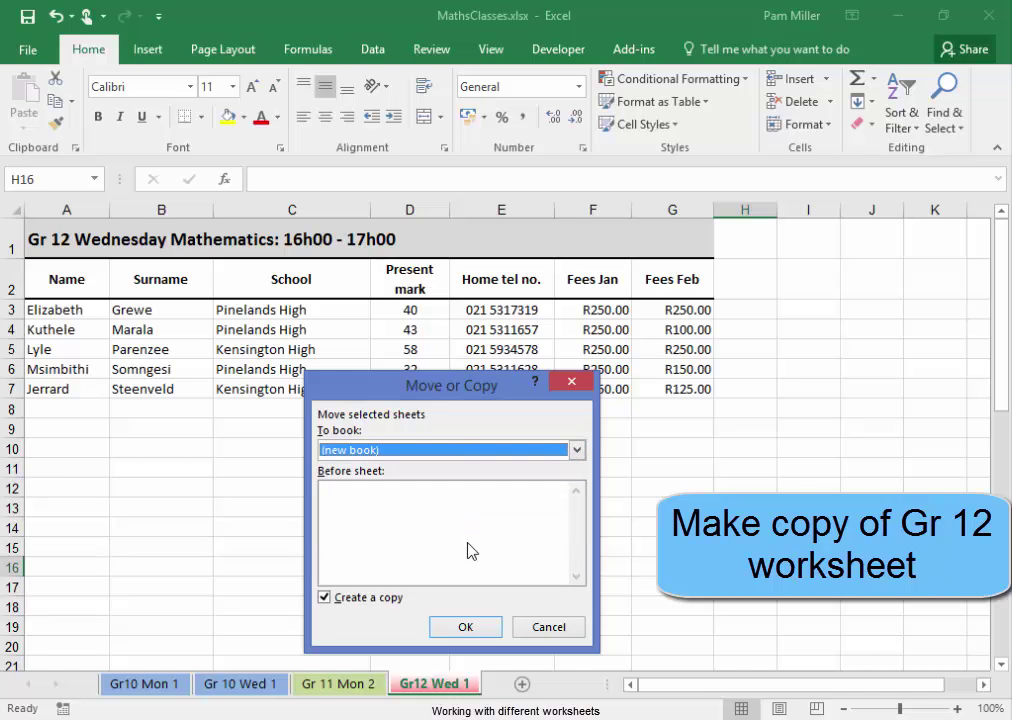
click(466, 627)
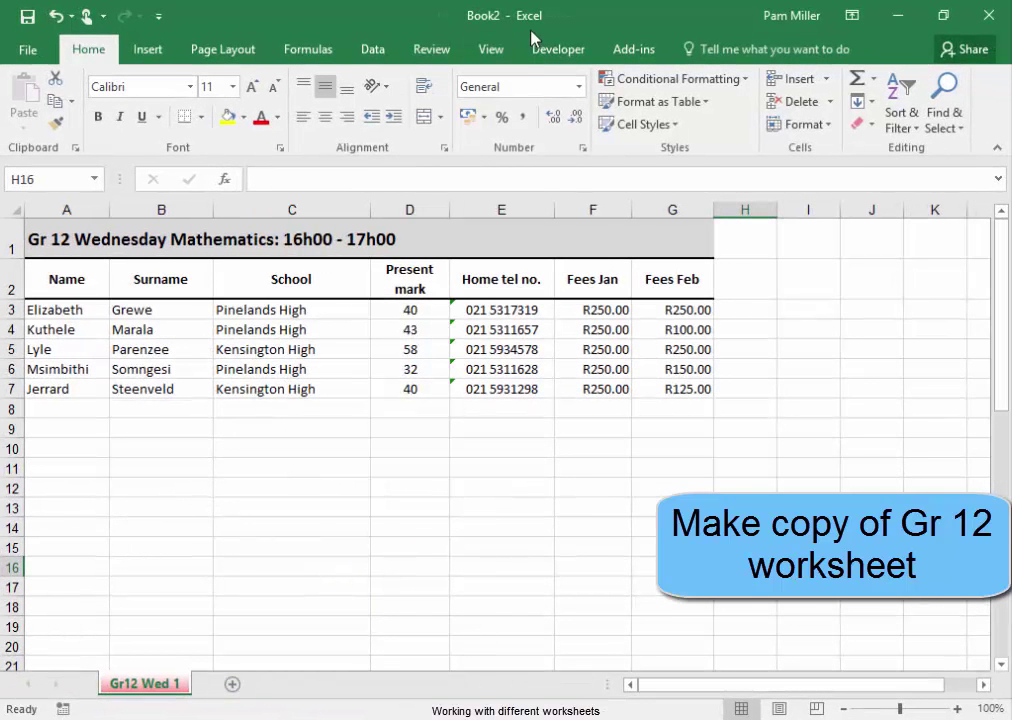
Save the new workbook as Gr 12 Maths in the 4_3 DATA 4_3 eng folder, then return to MathsClasses
click(30, 50)
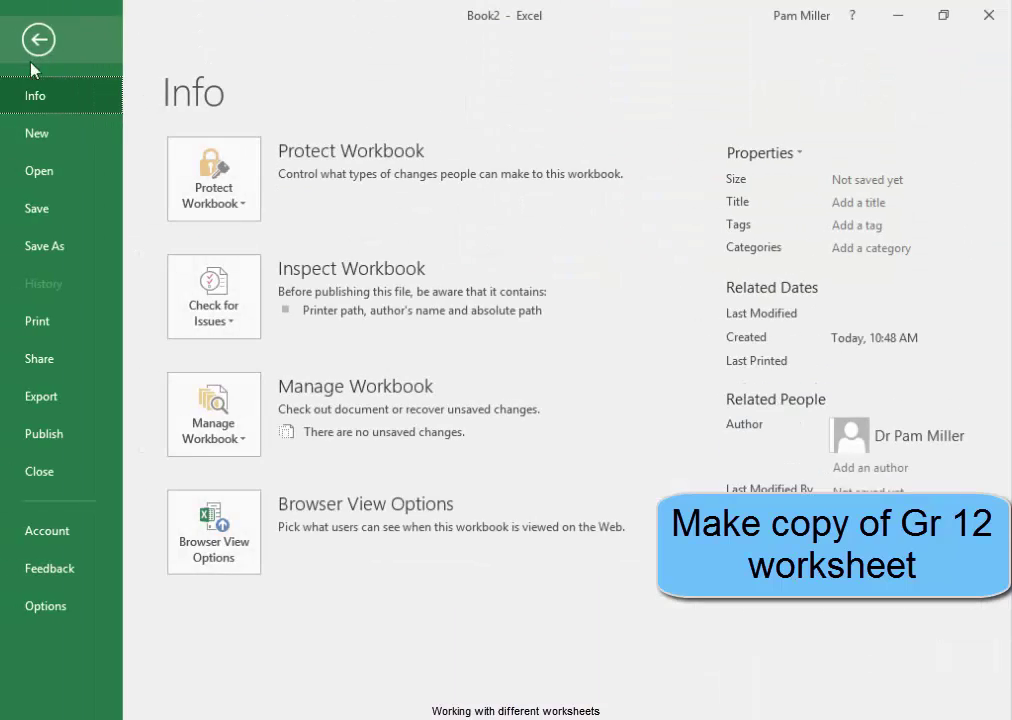
click(45, 250)
scroll(148, 210, down, 1)
click(105, 255)
double_click(238, 265)
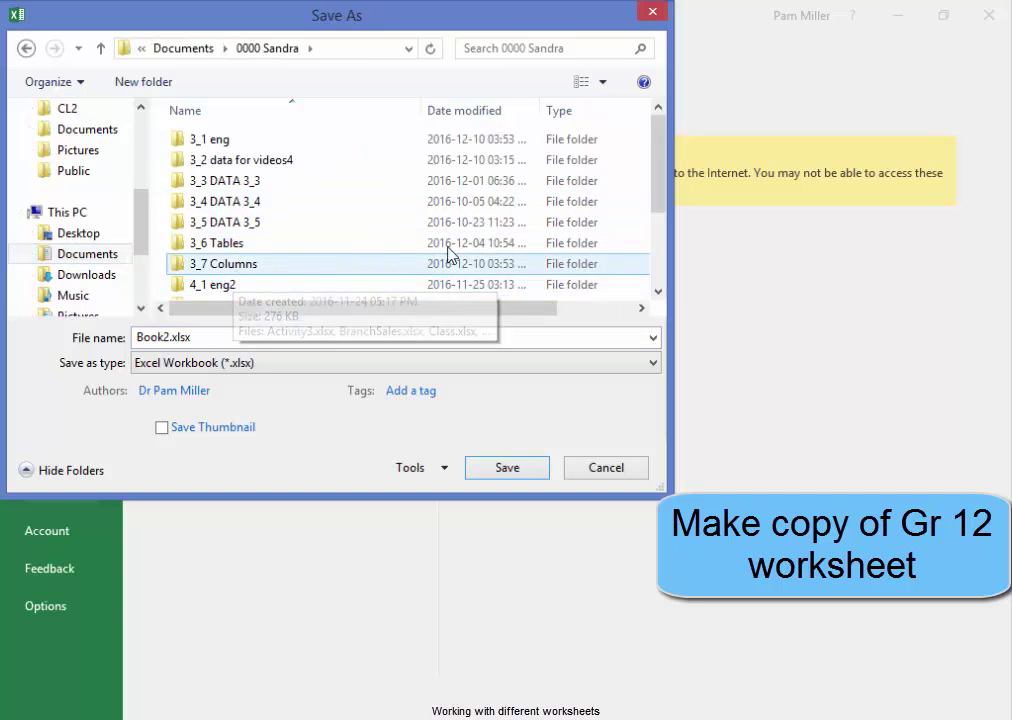
scroll(549, 226, down, 1)
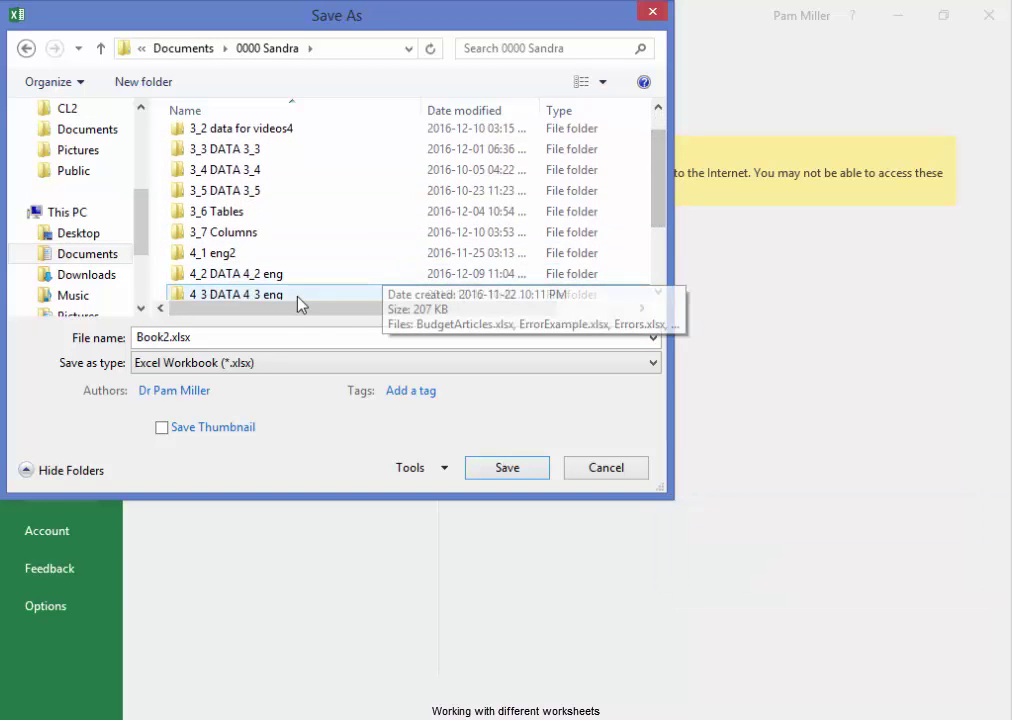
double_click(298, 295)
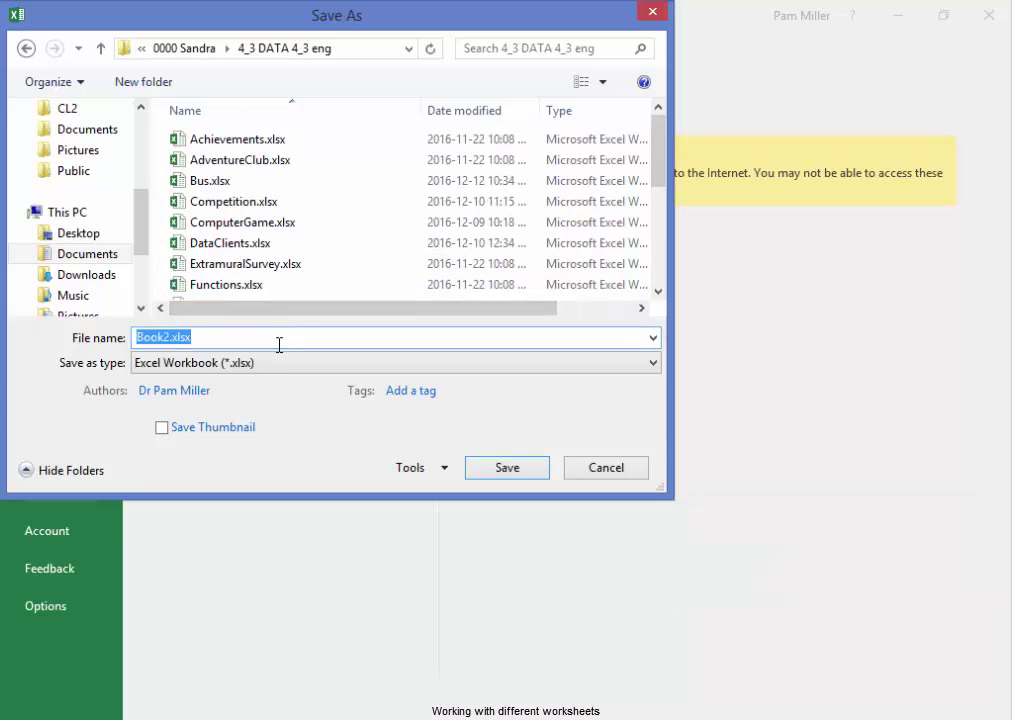
text(Gr 12 Maths)
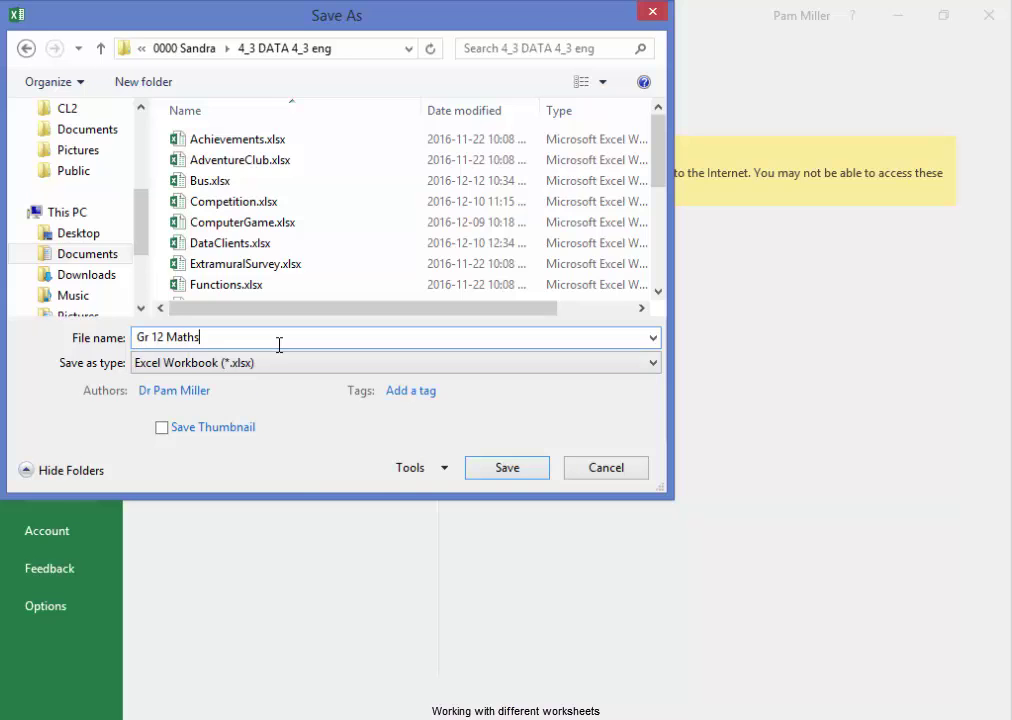
key(Return)
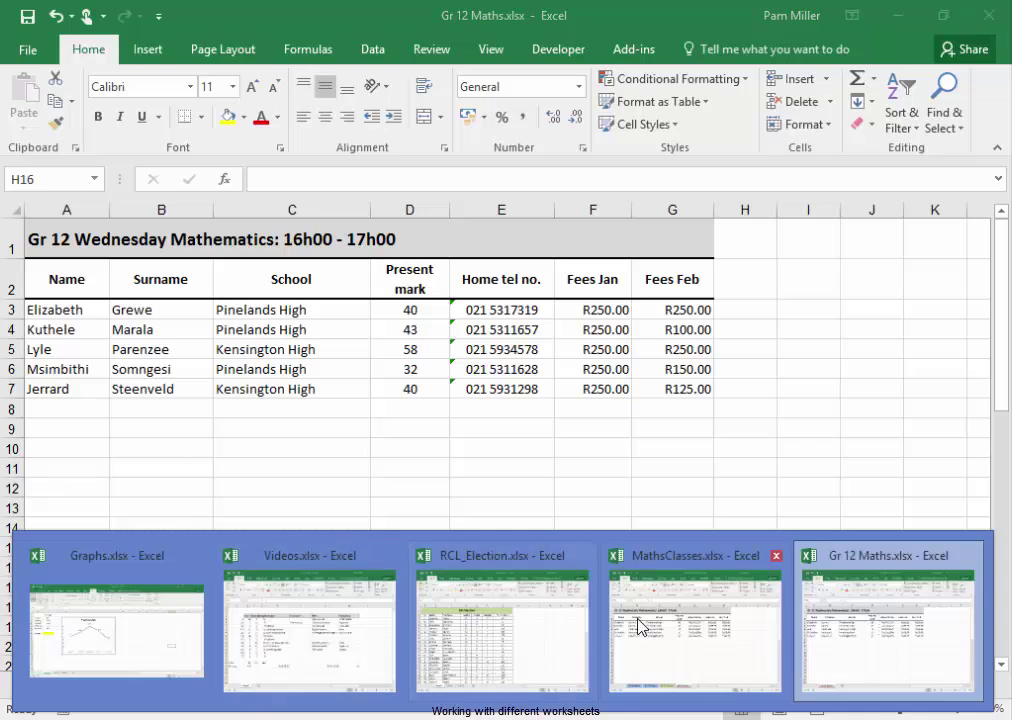
click(695, 632)
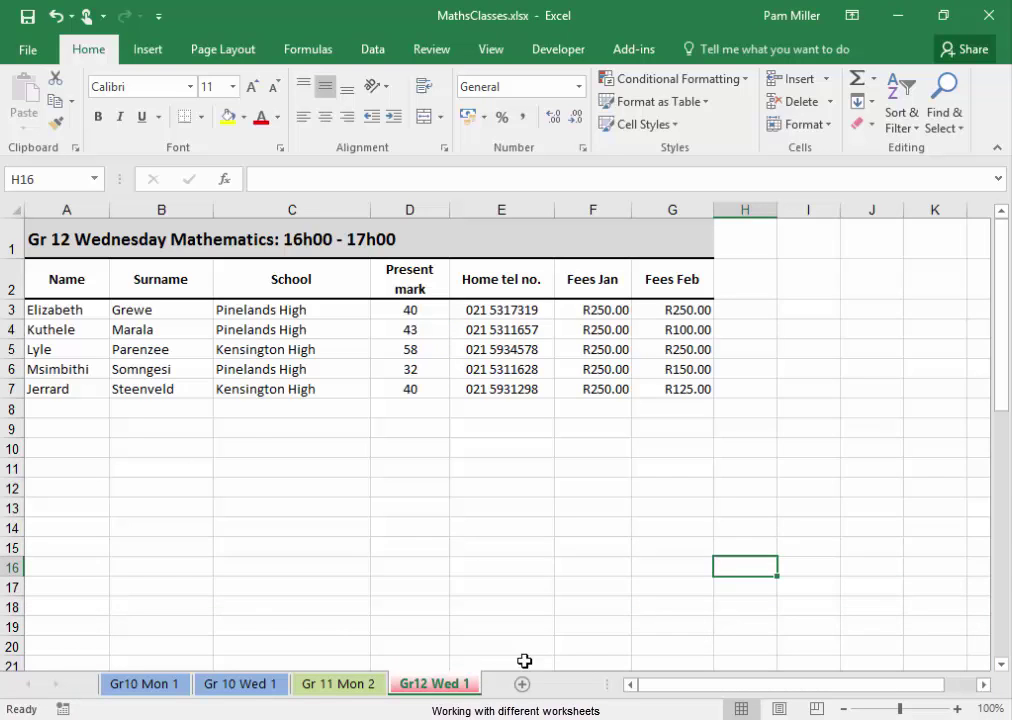